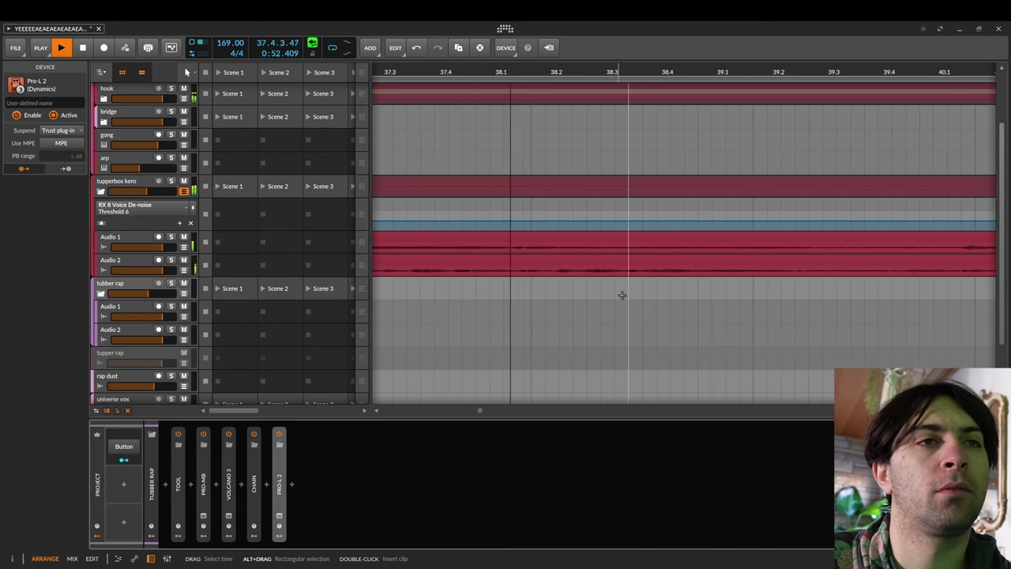
Scroll down the arrangement to reach the tubber rap group's Audio 1 track
{"action": "scroll", "coordinate": [620, 297], "scroll_direction": "down", "scroll_amount": 3}
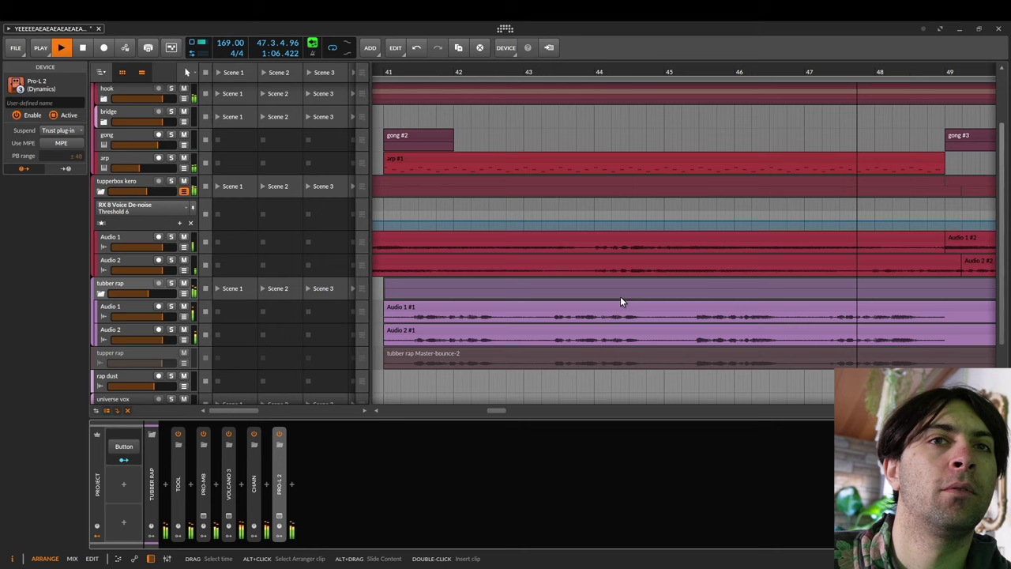
{"action": "scroll", "coordinate": [621, 296], "scroll_direction": "down", "scroll_amount": 2, "text": "ctrl"}
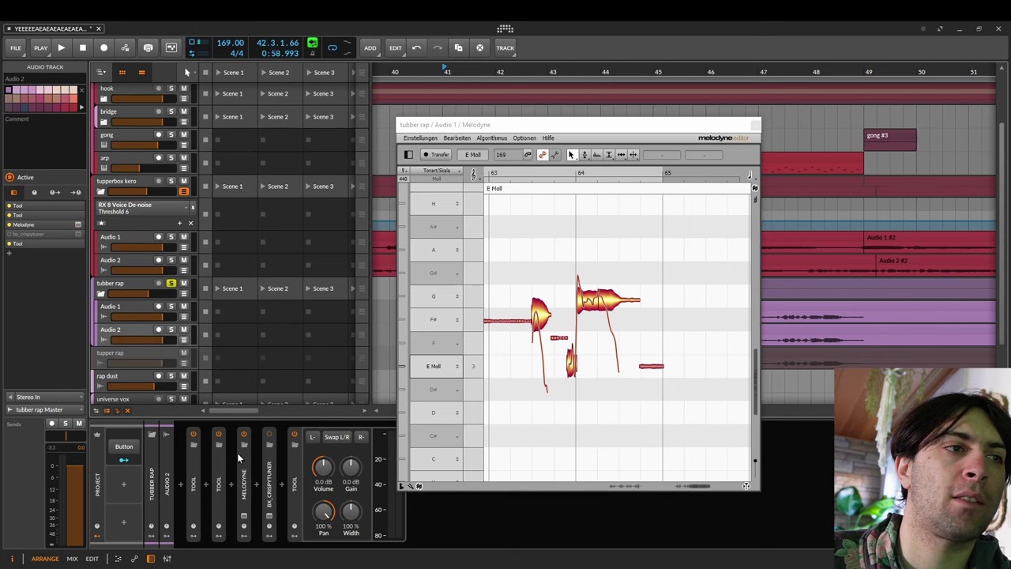
Open Audio 2's Melodyne editor beside Audio 1's to compare, then close both windows
{"action": "left_click", "coordinate": [244, 516]}
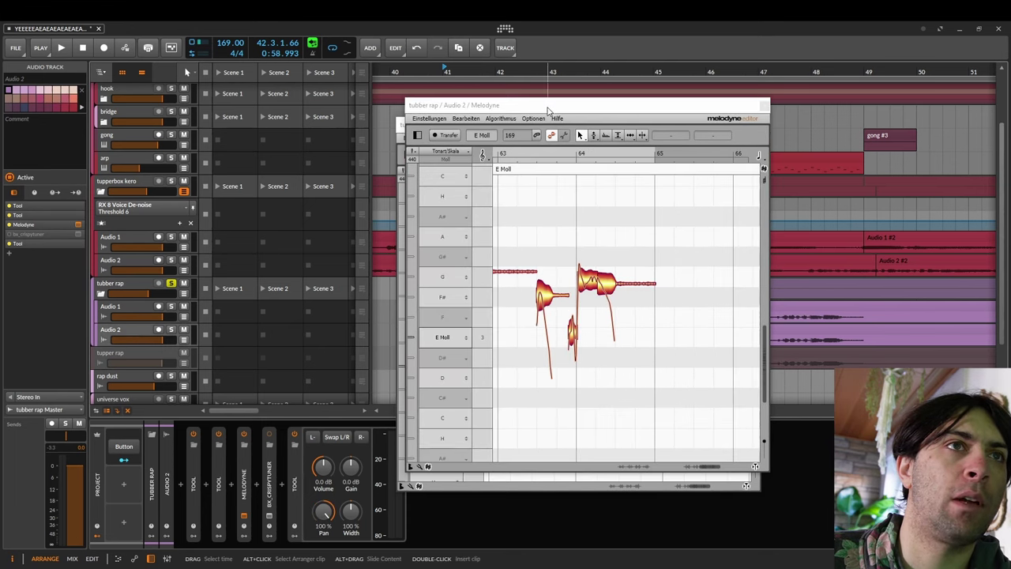
{"action": "left_click_drag", "start_coordinate": [549, 110], "coordinate": [773, 97]}
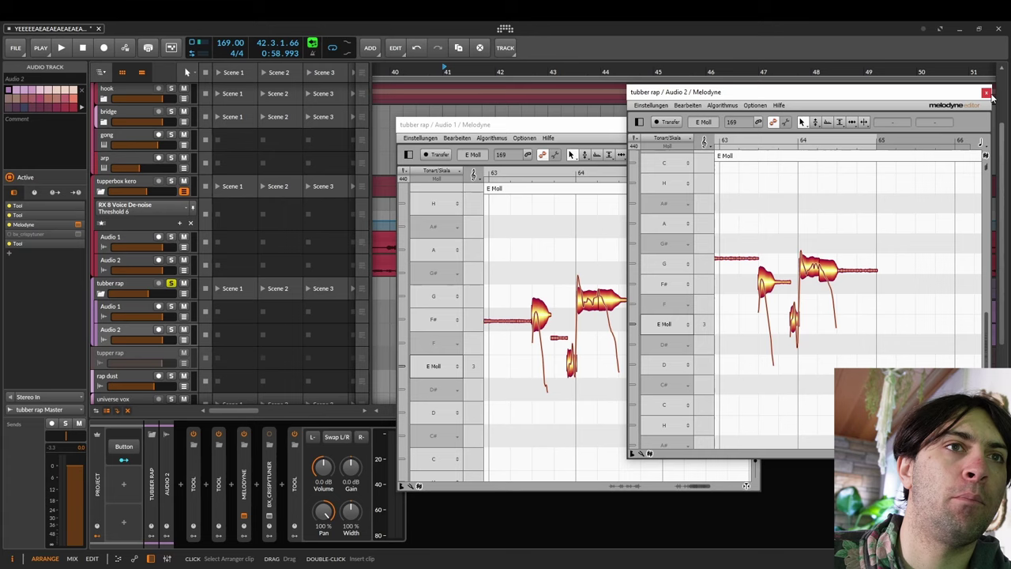
{"action": "left_click", "coordinate": [987, 93]}
{"action": "left_click", "coordinate": [752, 124]}
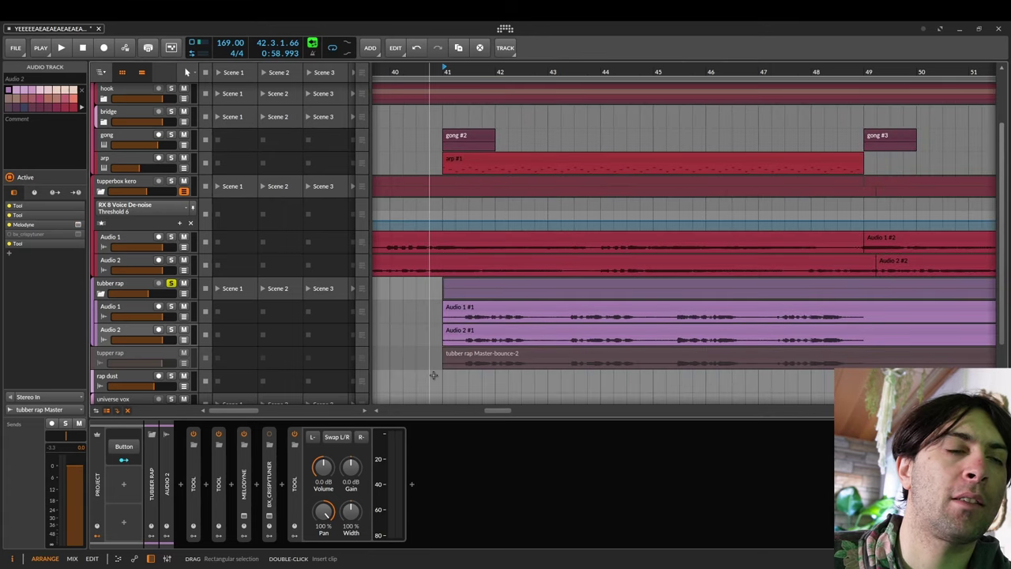
Zoom out to the whole song, back in near the playhead, and show Audio 2's devices
{"action": "key", "text": "z"}
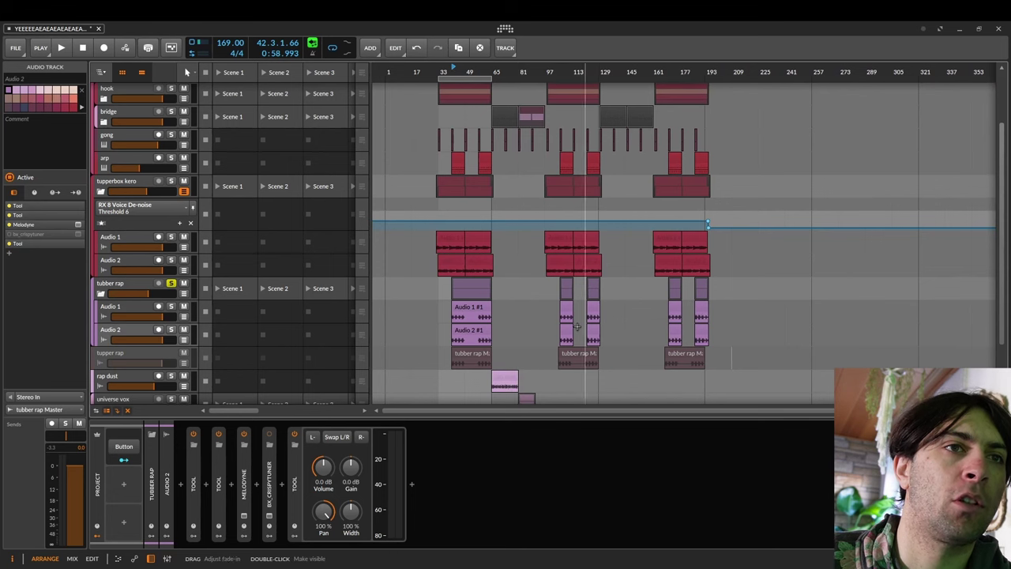
{"action": "key", "text": "plus"}
{"action": "key", "text": "plus"}
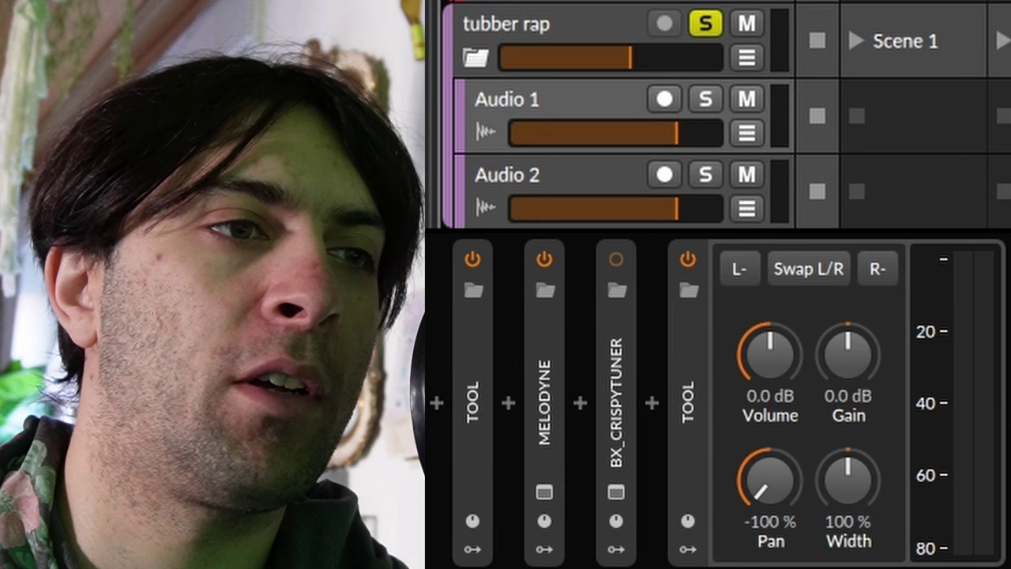
{"action": "left_click", "coordinate": [545, 180]}
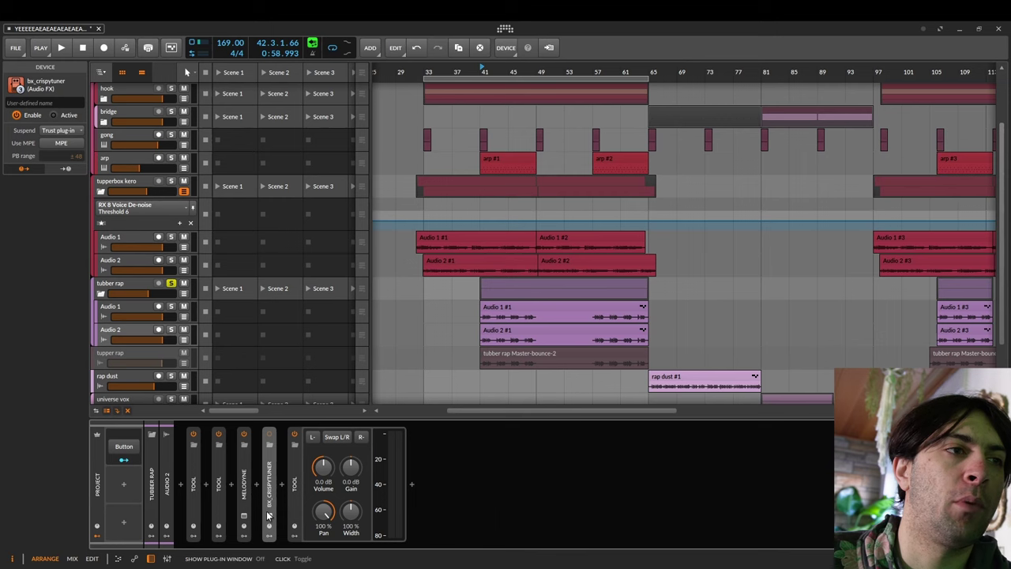
Open Audio 2's bx_crispytuner plugin window and switch it to ADVANCED mode
{"action": "left_click", "coordinate": [269, 515]}
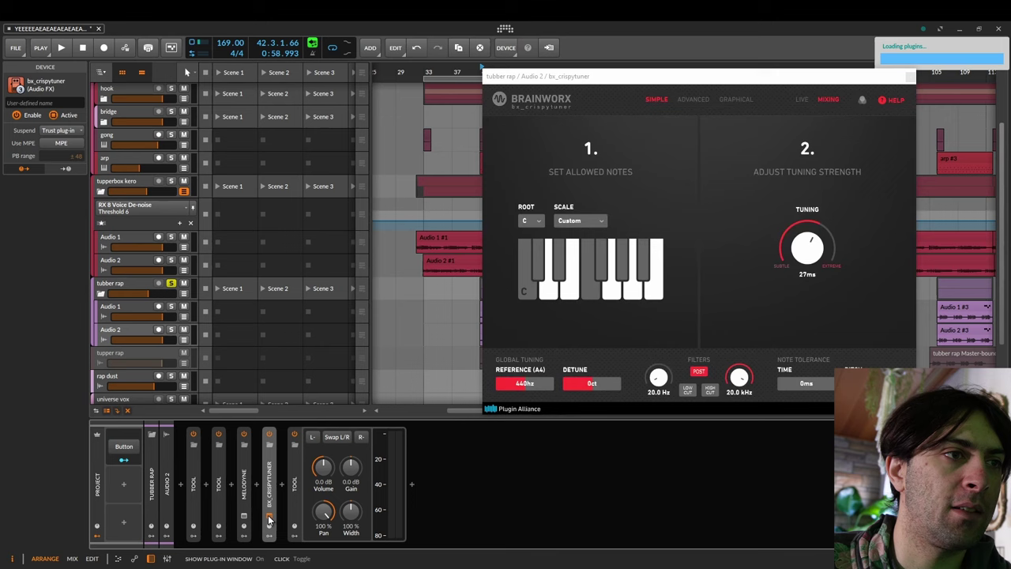
{"action": "left_click", "coordinate": [693, 99]}
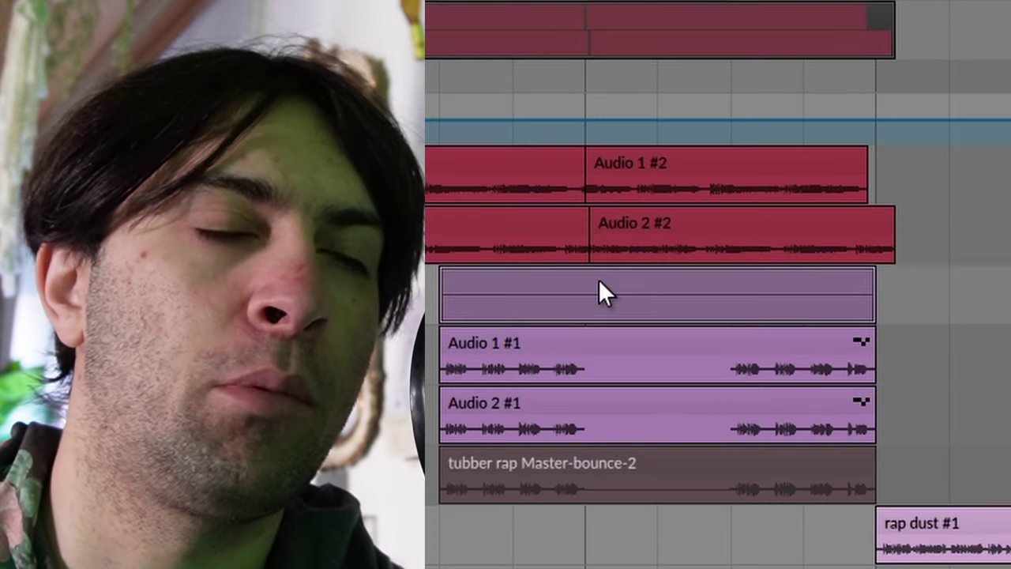
Check the clip's Bounce option, then select the tubber rap group and focus its device chain
{"action": "right_click", "coordinate": [598, 281]}
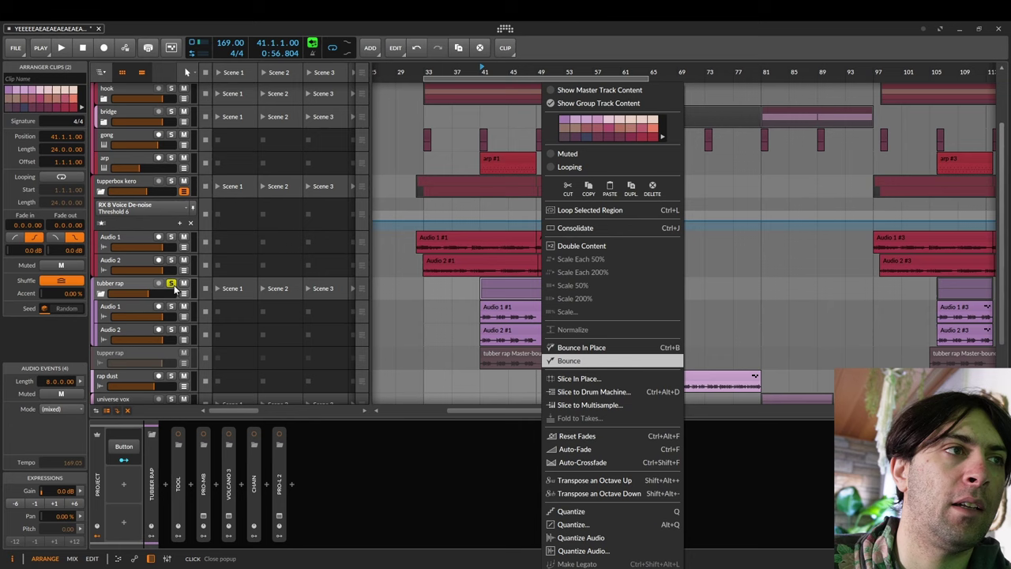
{"action": "left_click", "coordinate": [131, 284]}
{"action": "left_click", "coordinate": [307, 487]}
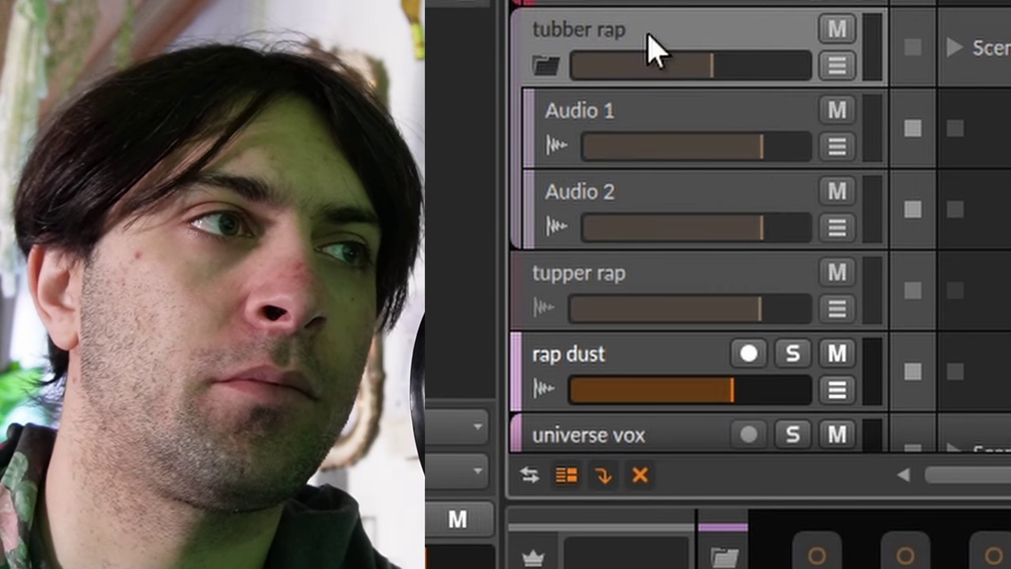
On tupper rap, expand the Stereo Split's Left and Right chains, then collapse it and expand Tool
{"action": "left_click", "coordinate": [127, 356]}
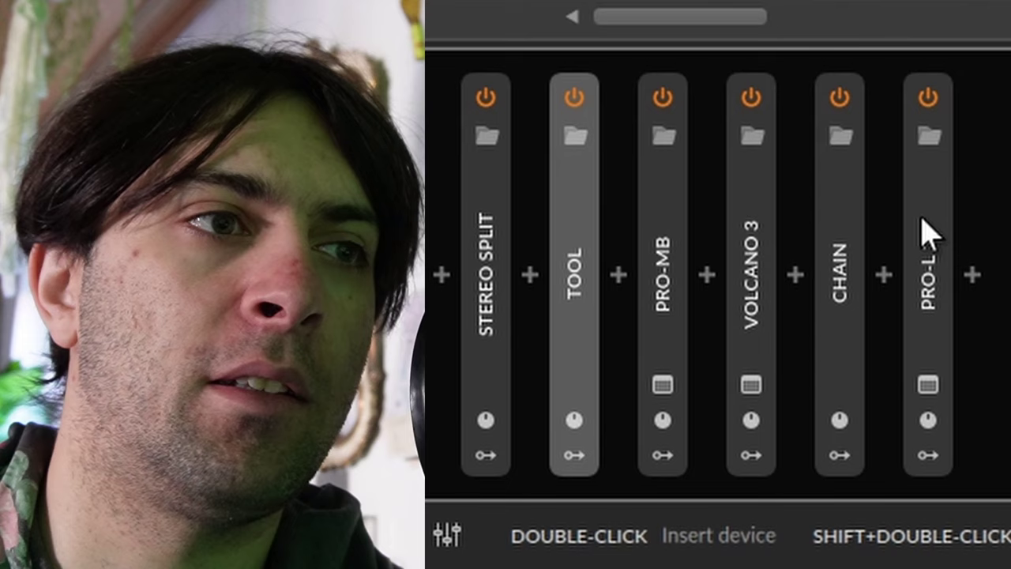
{"action": "left_click", "coordinate": [601, 252]}
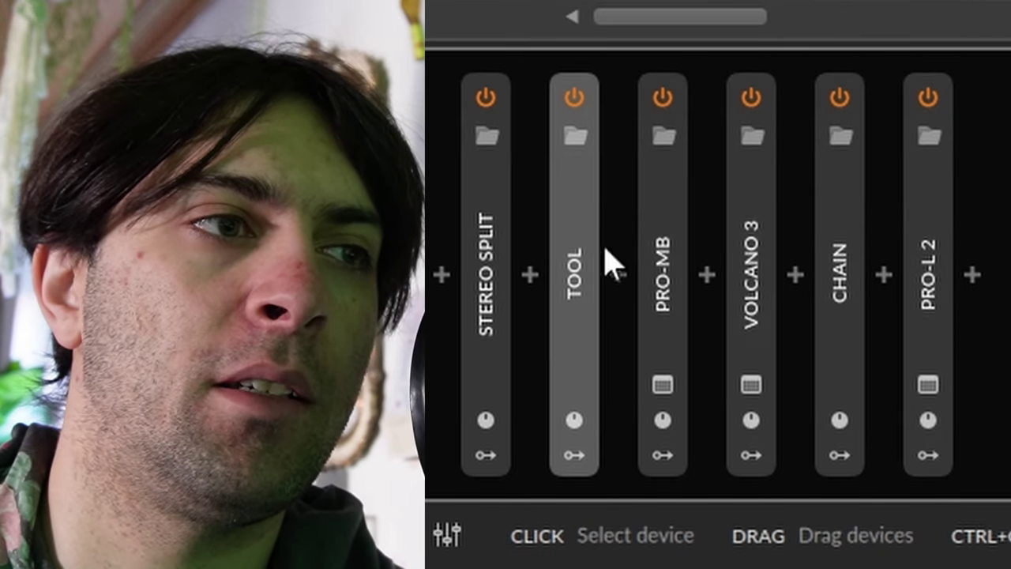
{"action": "left_click", "coordinate": [501, 255]}
{"action": "left_click", "coordinate": [501, 255]}
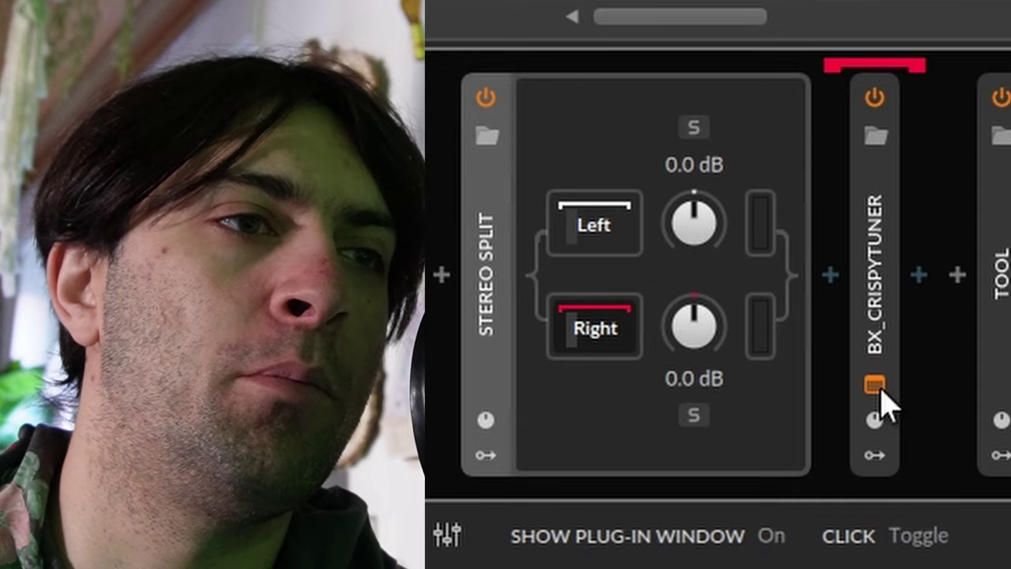
{"action": "left_click", "coordinate": [592, 330]}
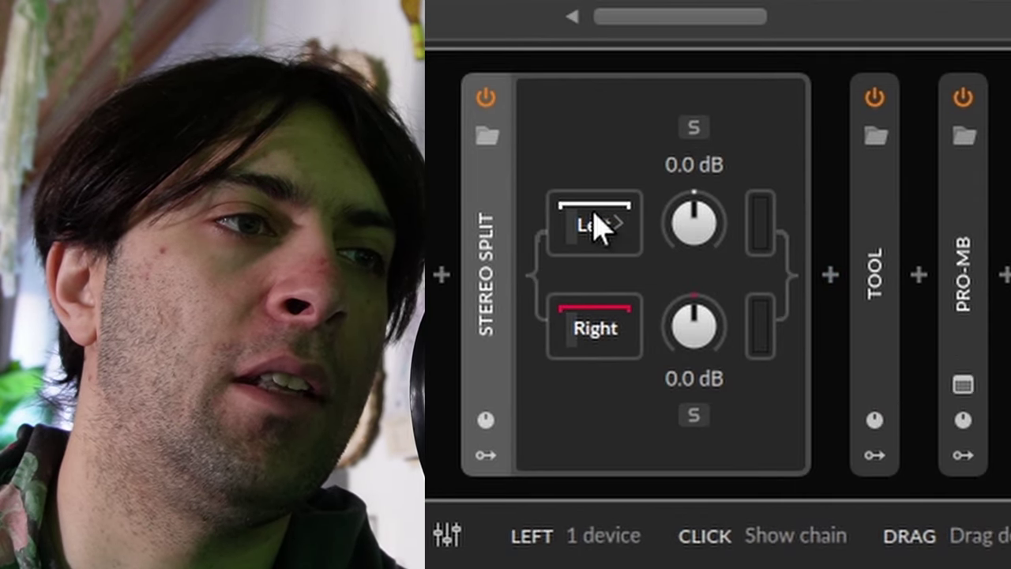
{"action": "left_click", "coordinate": [594, 239]}
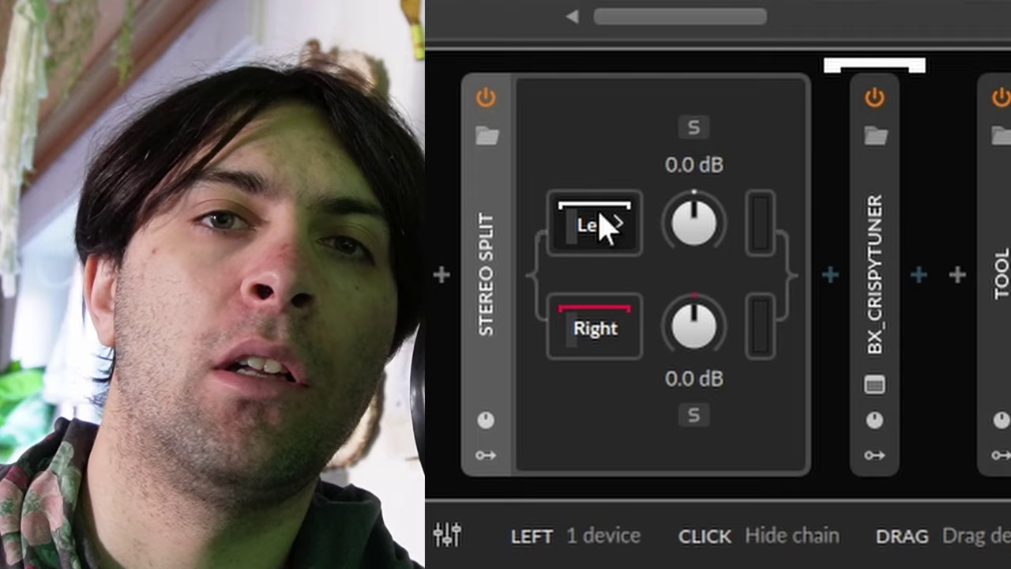
{"action": "left_click", "coordinate": [492, 275]}
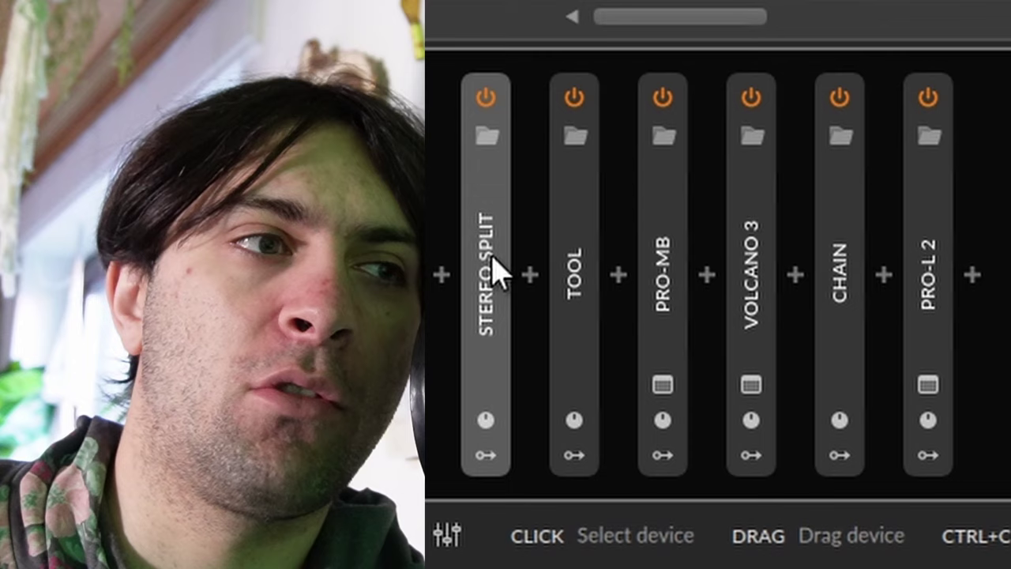
{"action": "left_click", "coordinate": [564, 261]}
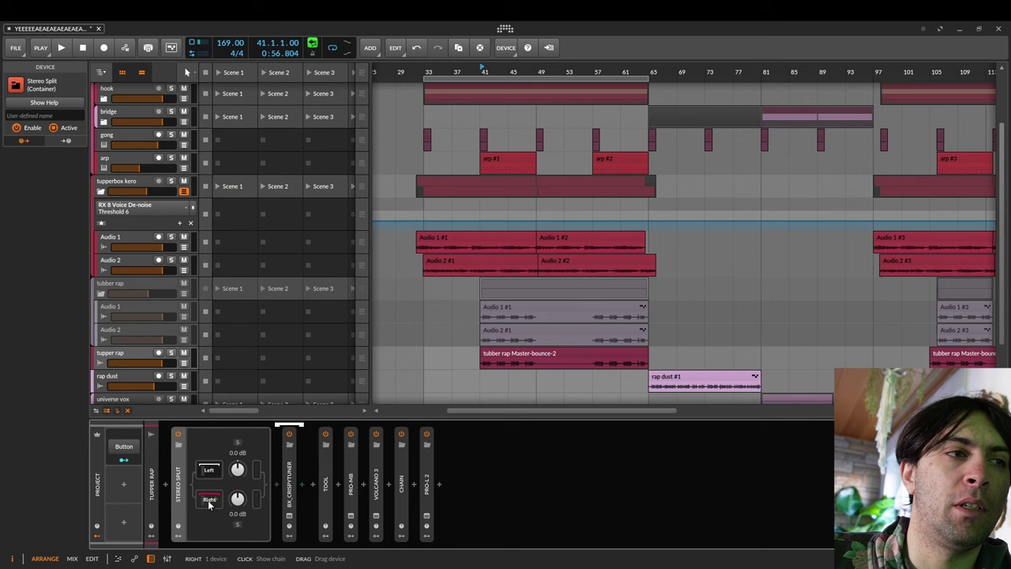
Insert Pro-Q 2 into the Right chain and raise and widen its right EQ band
{"action": "left_click", "coordinate": [301, 483]}
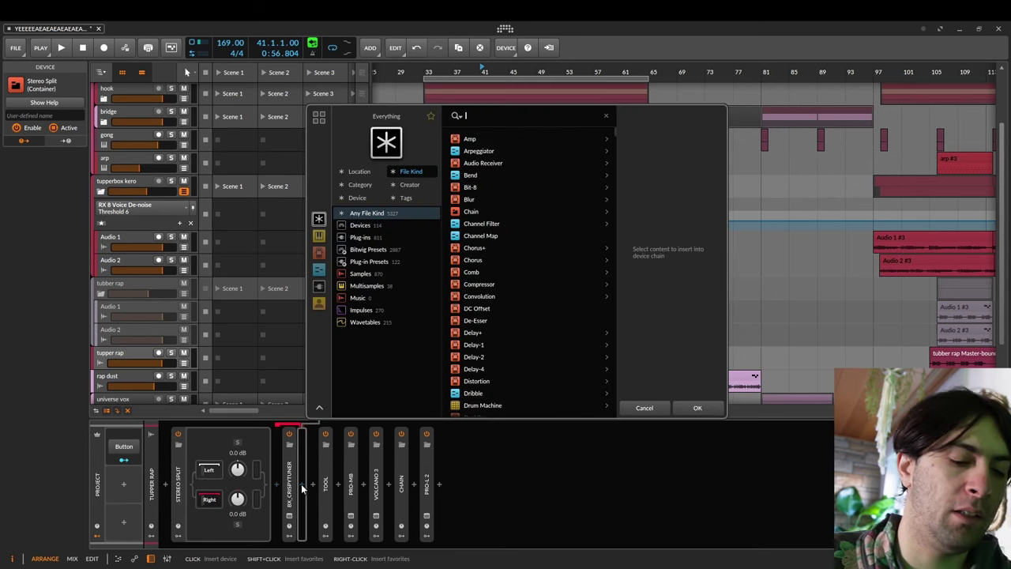
{"action": "type", "text": "pro q"}
{"action": "key", "text": "Return"}
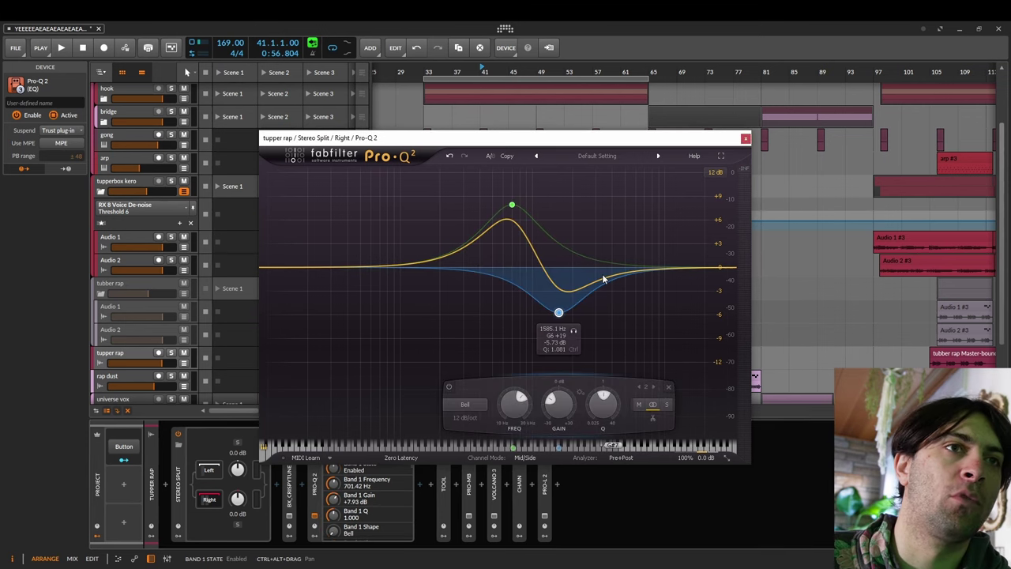
{"action": "left_click_drag", "start_coordinate": [605, 277], "coordinate": [623, 213]}
In the Pro-Q 2 window, select all three bands and pull their gain toward 0 dB
{"action": "left_click", "coordinate": [530, 305]}
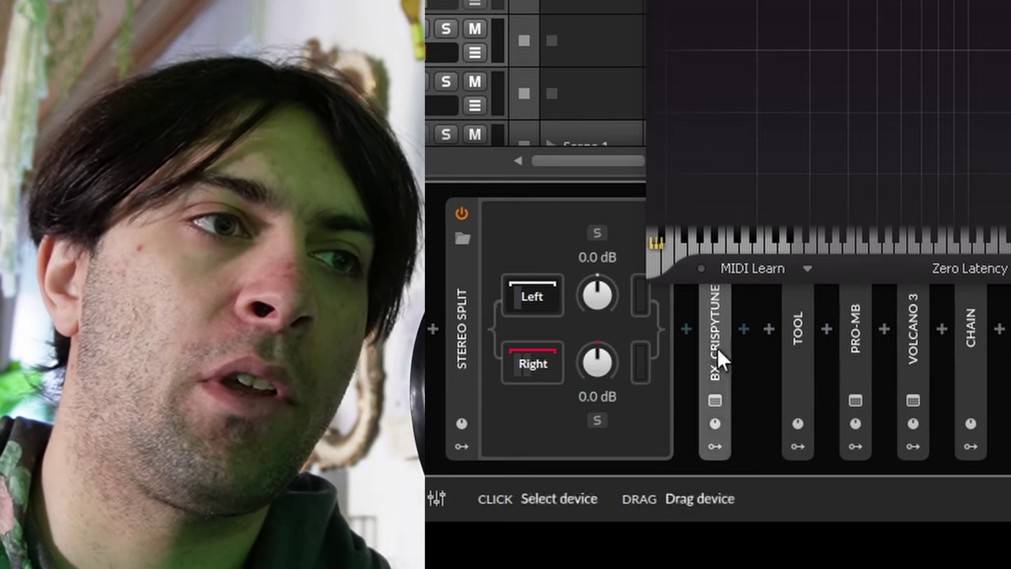
{"action": "left_click", "coordinate": [716, 346]}
{"action": "left_click", "coordinate": [775, 401]}
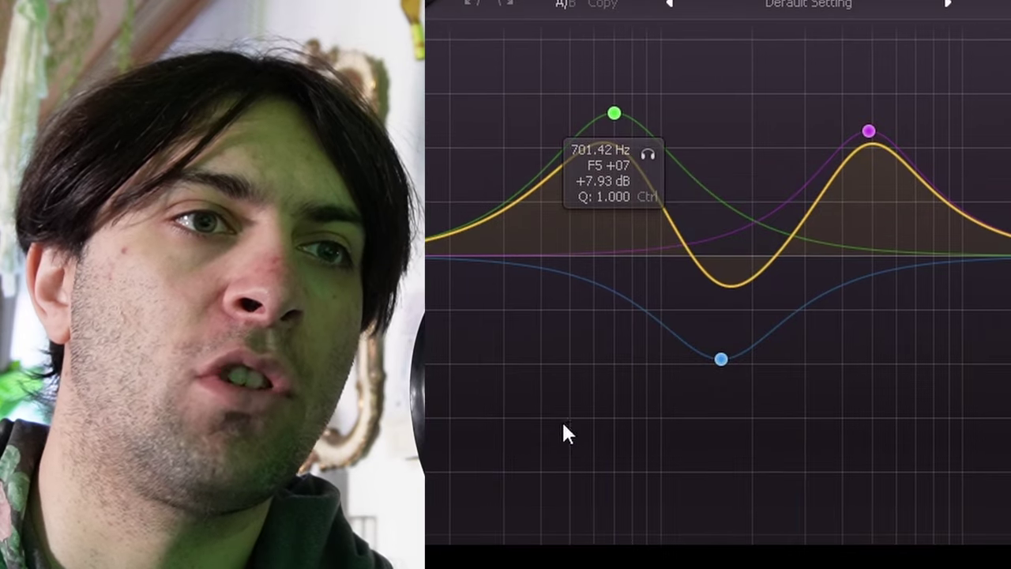
{"action": "left_click_drag", "start_coordinate": [564, 429], "coordinate": [986, 63]}
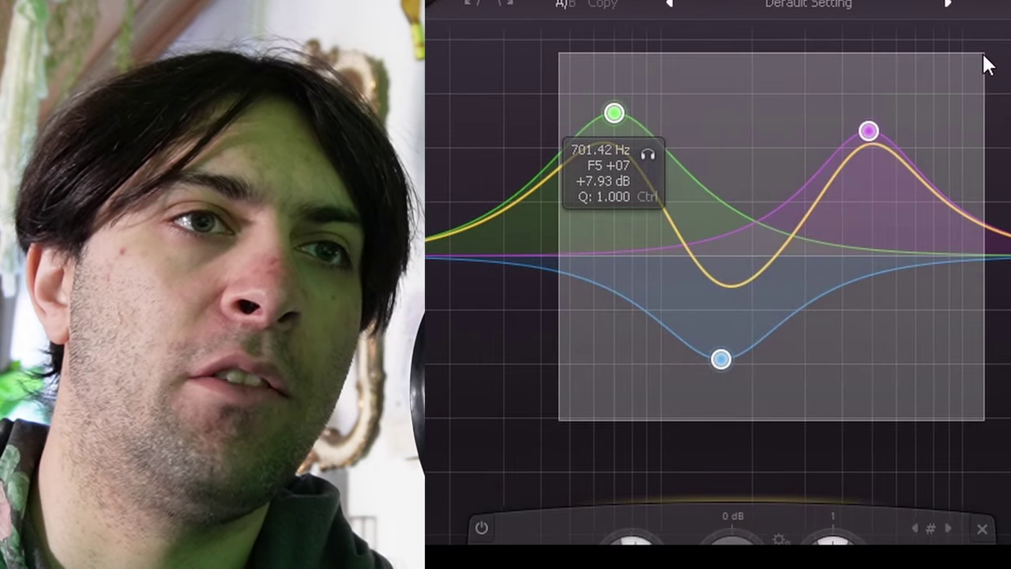
{"action": "left_click_drag", "start_coordinate": [753, 391], "coordinate": [759, 550]}
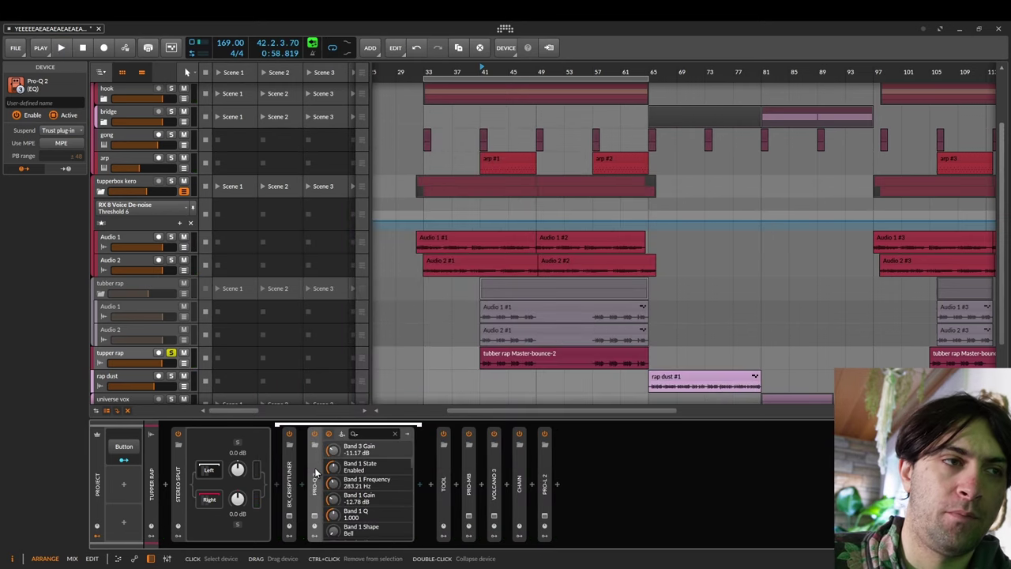
Delete Pro-Q 2 from the chain and select the devices from TOOL through PRO-L 2
{"action": "key", "text": "Delete"}
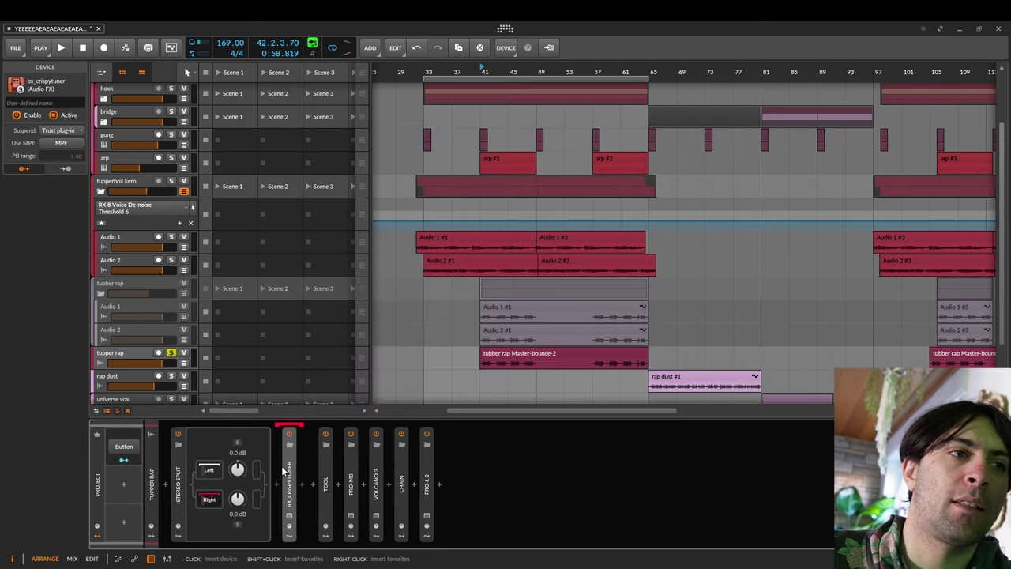
{"action": "left_click", "coordinate": [325, 484]}
{"action": "left_click", "coordinate": [427, 484], "text": "shift"}
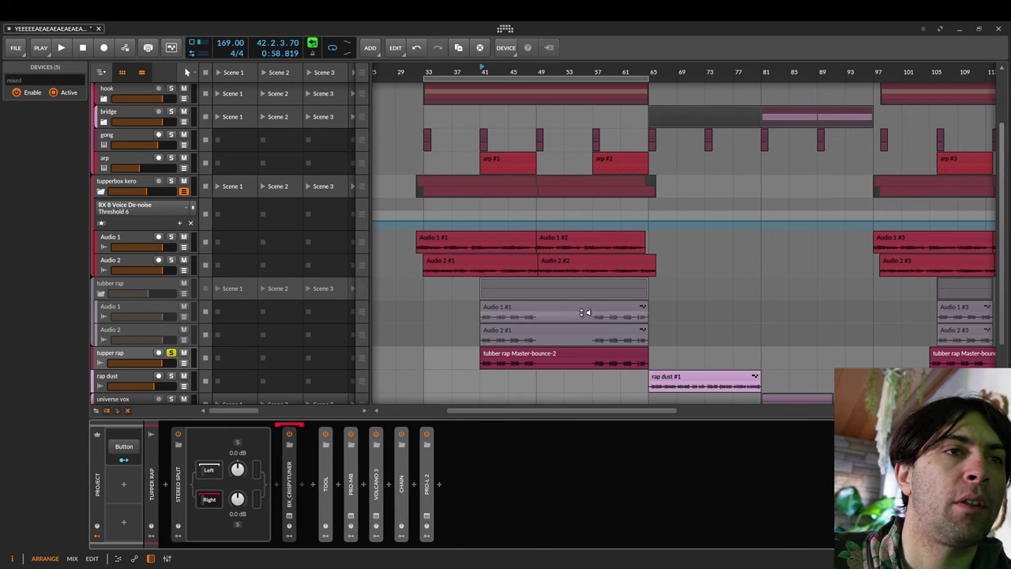